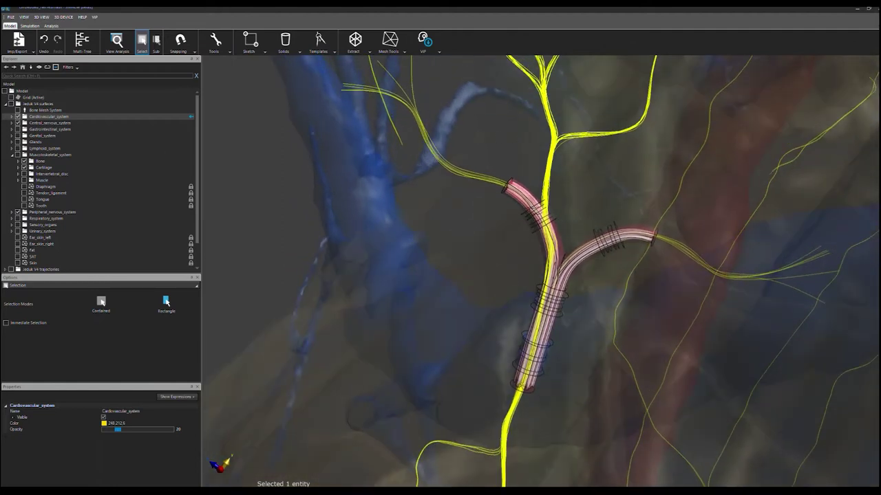
# - Hide the anatomical body surfaces and select the CAD group of nerve and cuff electrodes
pyautogui.click(18, 103)
pyautogui.scroll(-1, 10, 247)
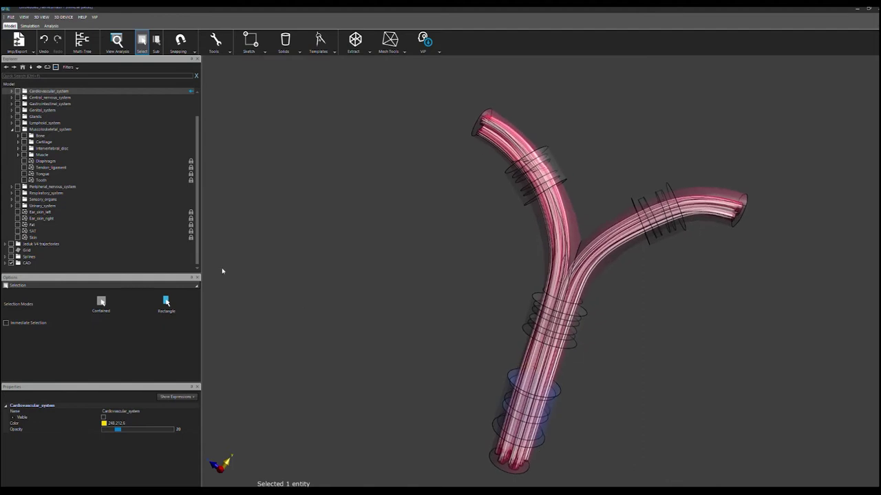
pyautogui.click(21, 261)
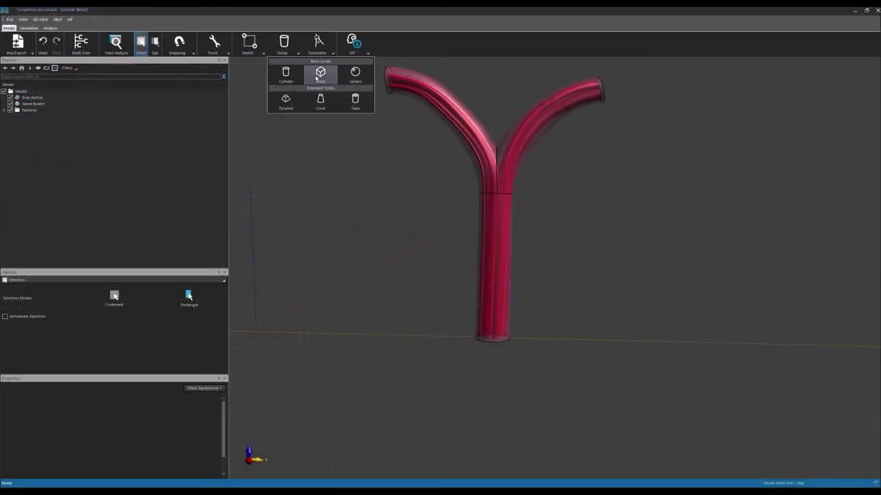
# - Draw a 0.25 mm block and project it onto the nerve trunk, rotated -60°, as Block 1_proj 1
pyautogui.click(318, 73)
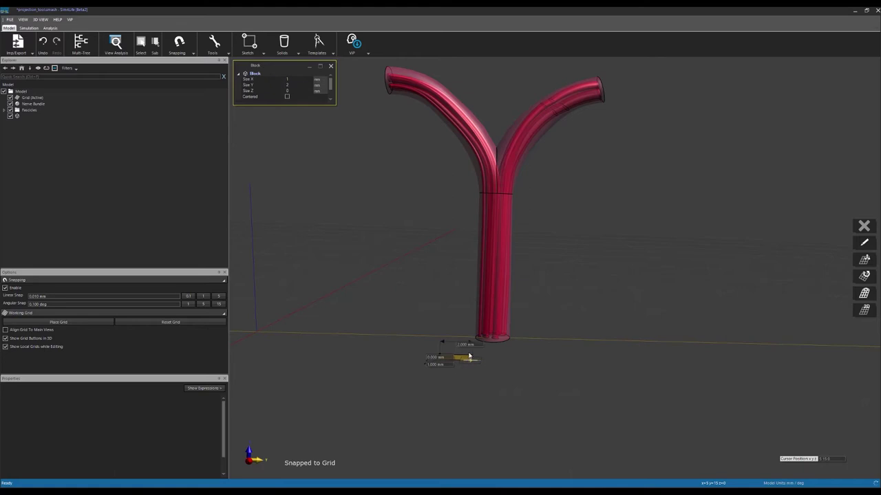
pyautogui.click(469, 355)
pyautogui.click(563, 43)
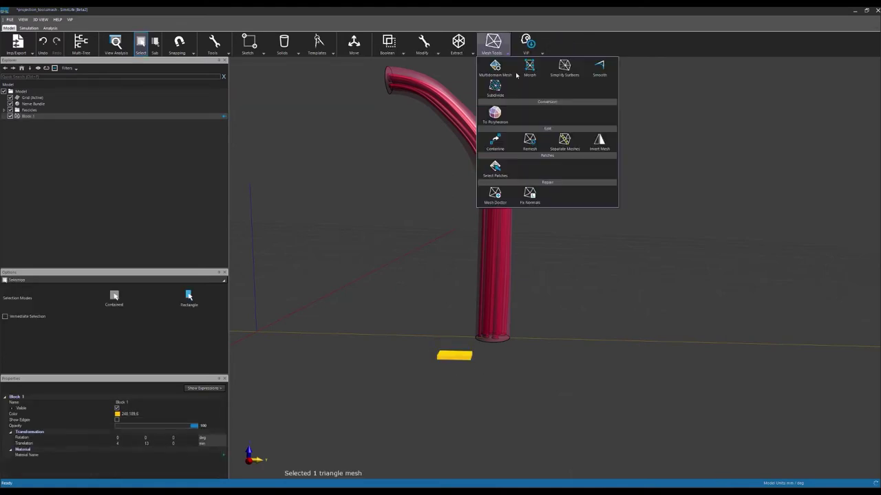
pyautogui.click(497, 172)
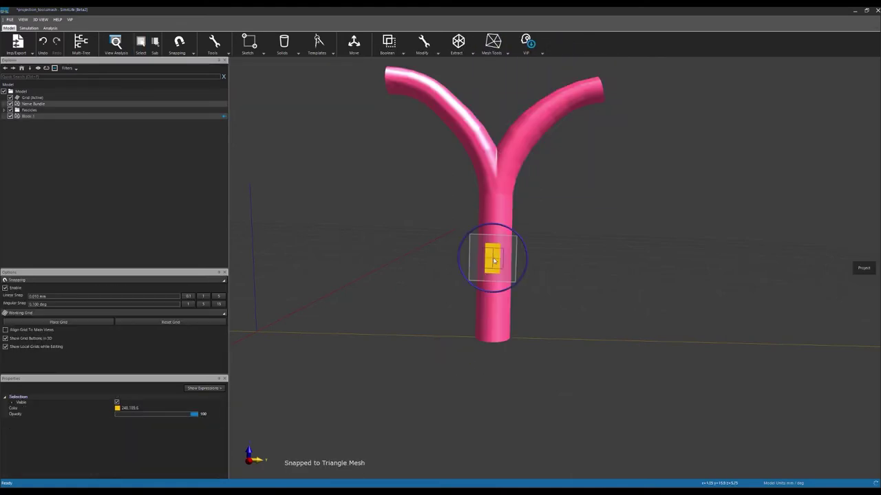
pyautogui.moveTo(494, 260); pyautogui.dragTo(536, 298)
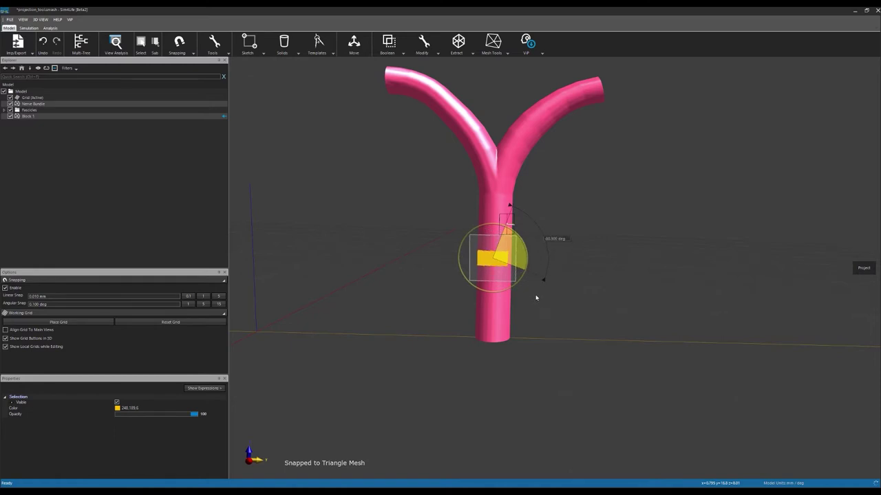
pyautogui.moveTo(305, 249); pyautogui.dragTo(311, 259)
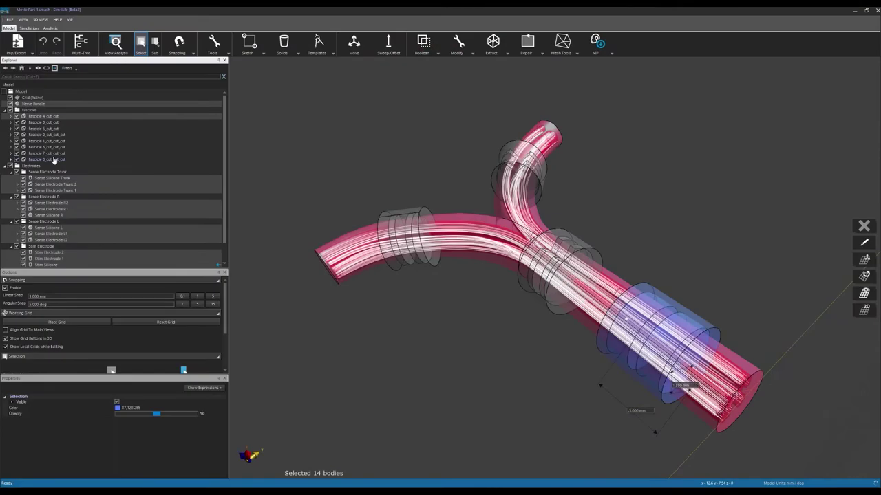
# - Generate a multidomain mesh of the nerve and electrode model
pyautogui.click(555, 55)
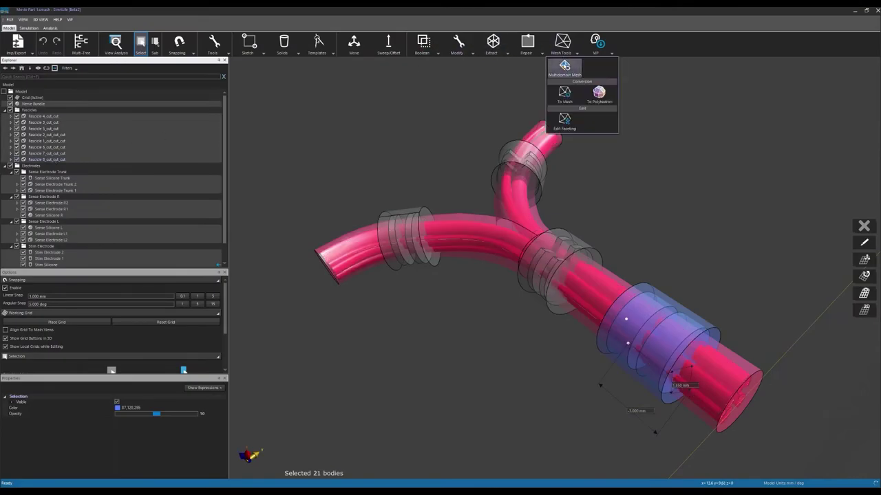
pyautogui.click(563, 69)
pyautogui.click(173, 359)
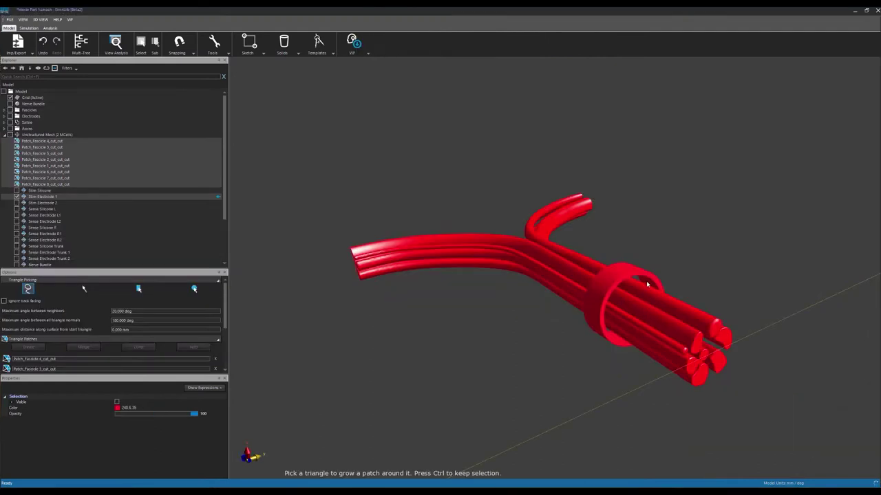
# - Create Patch 1 from the electrode ring's picked triangles and make Stim Electrode 2 visible
pyautogui.click(647, 284)
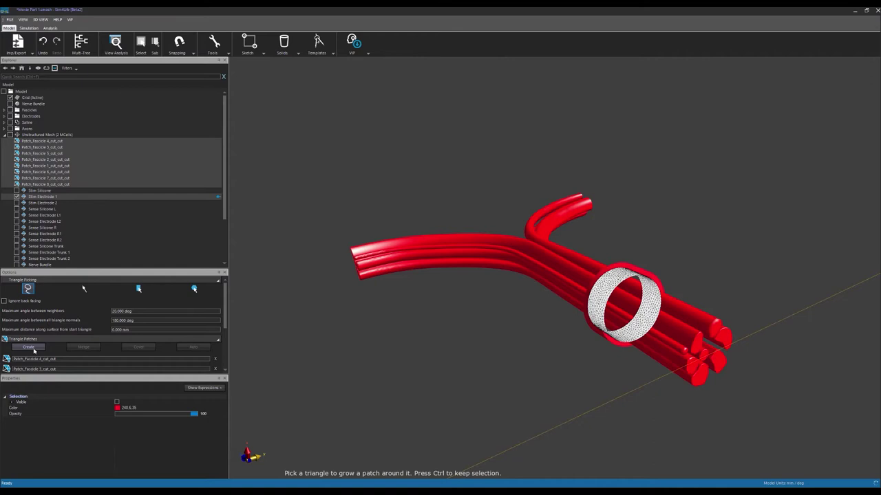
pyautogui.click(28, 347)
pyautogui.click(52, 209)
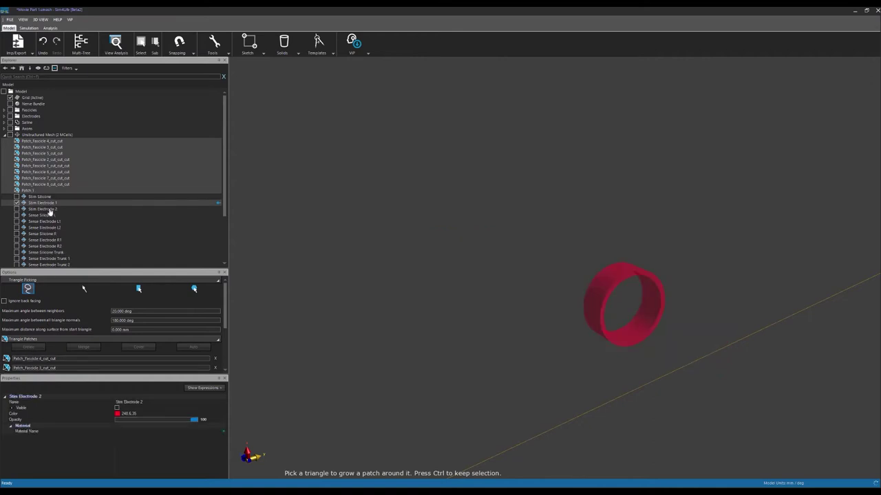
pyautogui.click(17, 209)
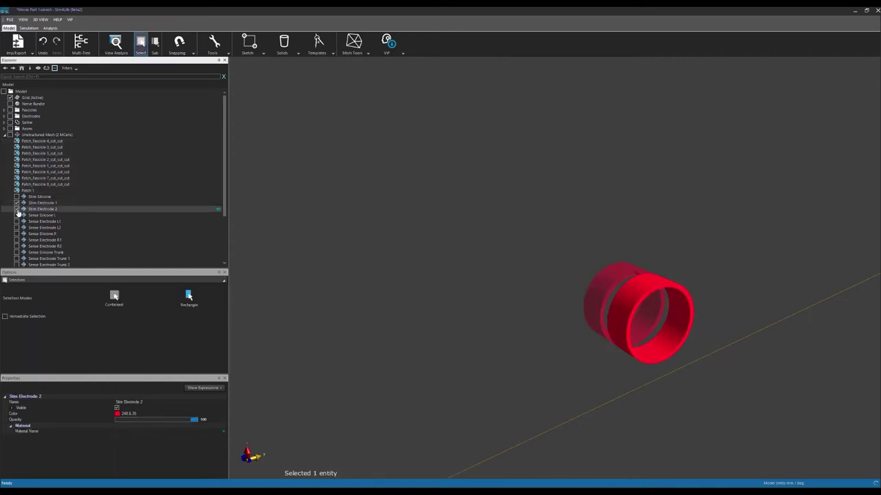
pyautogui.click(354, 43)
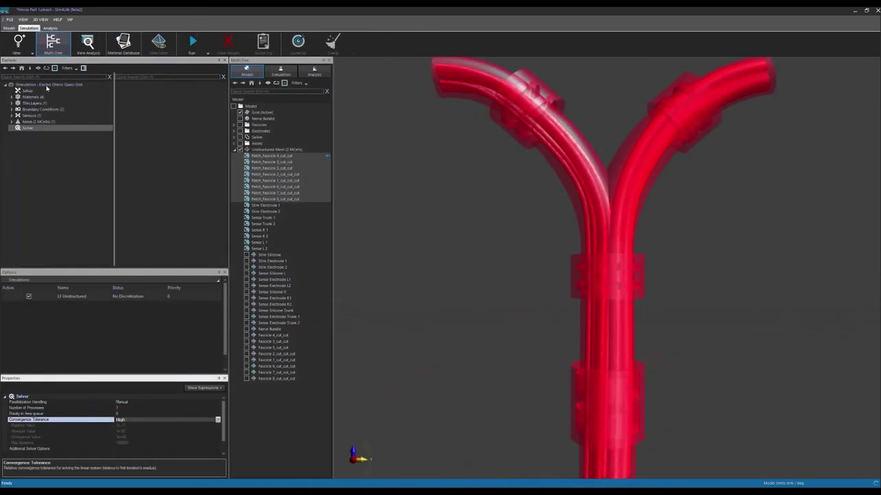
# - Clone the simulation twice to make the sensing setups
pyautogui.rightClick(45, 84)
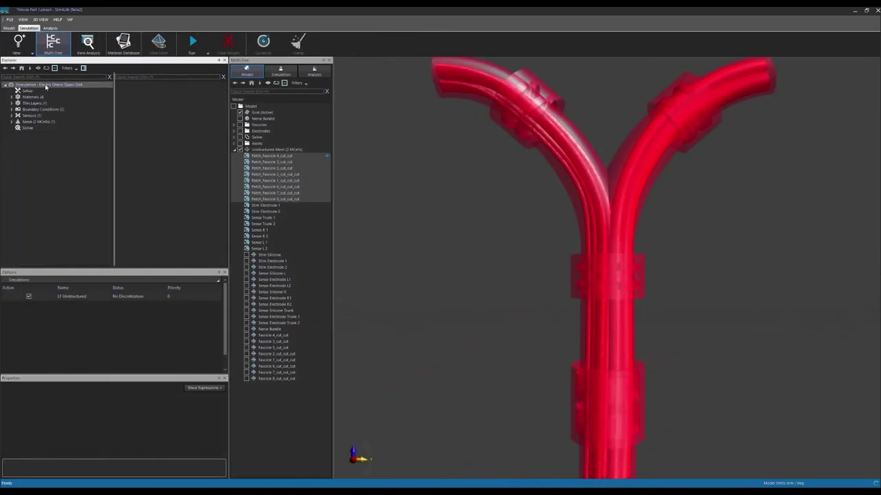
pyautogui.click(60, 97)
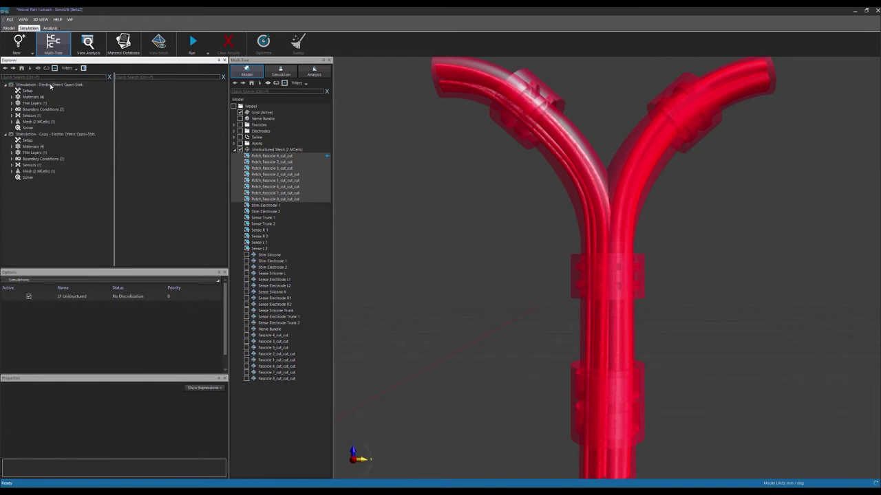
pyautogui.rightClick(52, 85)
pyautogui.click(61, 98)
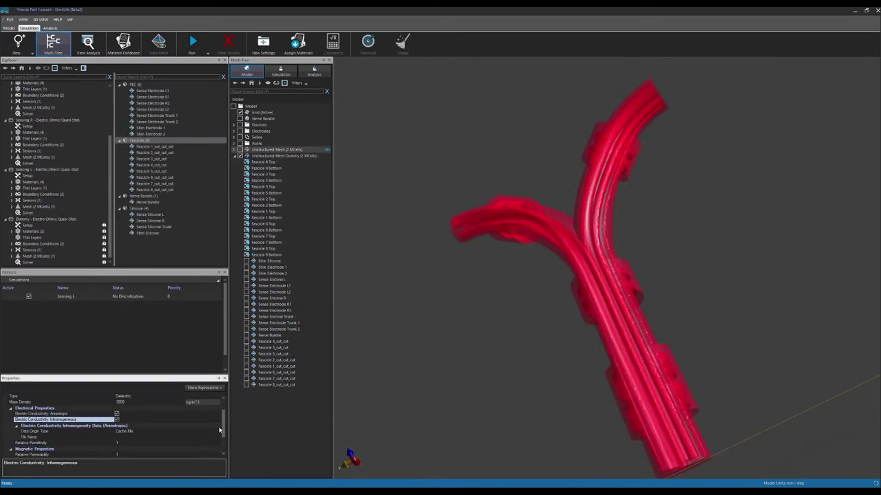
# - Set the fascicle conductivity's data origin to Analysis Output using Dummy's Conductivity (Anisotropic)
pyautogui.click(220, 430)
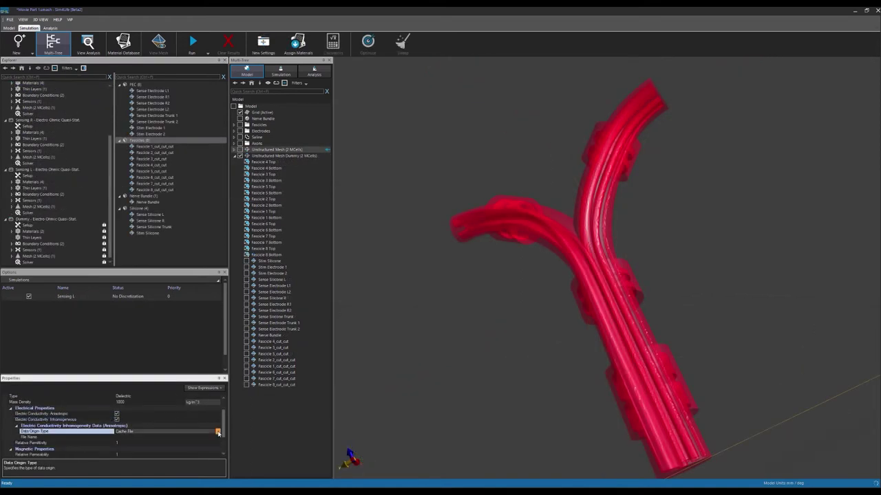
pyautogui.click(218, 431)
pyautogui.click(211, 446)
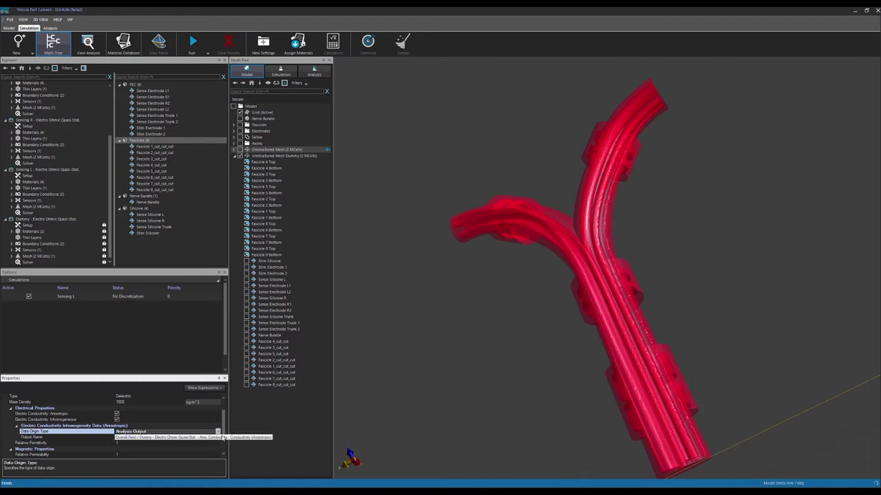
pyautogui.click(238, 429)
pyautogui.click(215, 438)
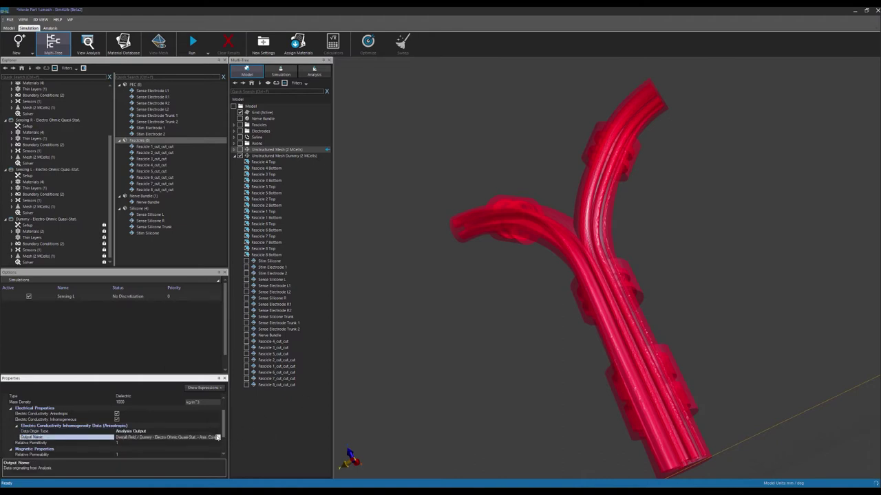
pyautogui.click(218, 437)
pyautogui.doubleClick(466, 193)
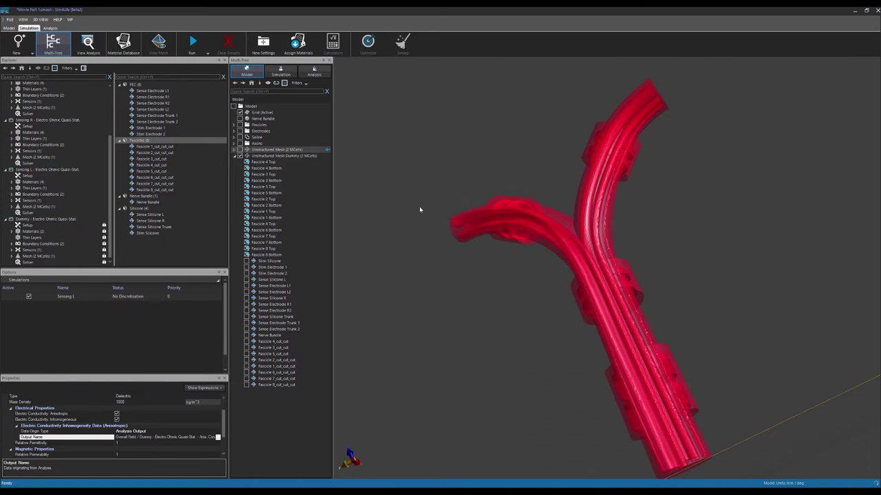
pyautogui.click(33, 120)
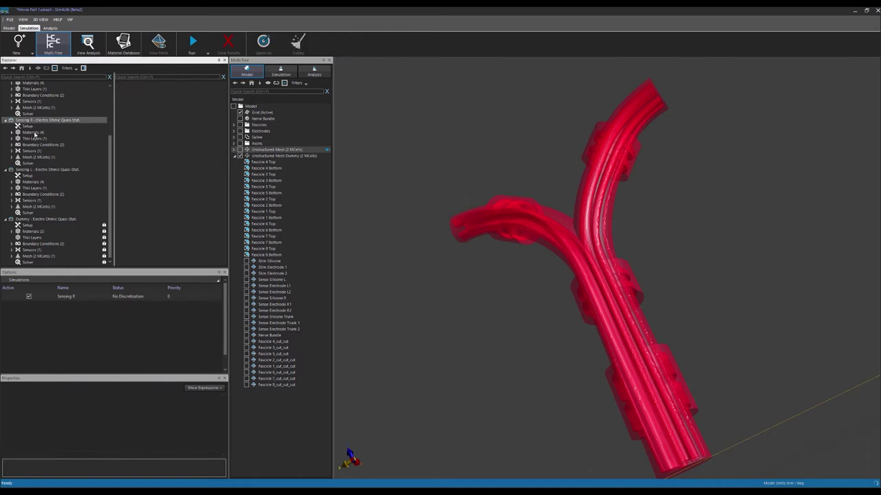
pyautogui.click(32, 132)
# - Open the Dummy overall field's Anis. Conductivity evaluator, with parallel 0.9 and perpendicular 0.1
pyautogui.click(141, 141)
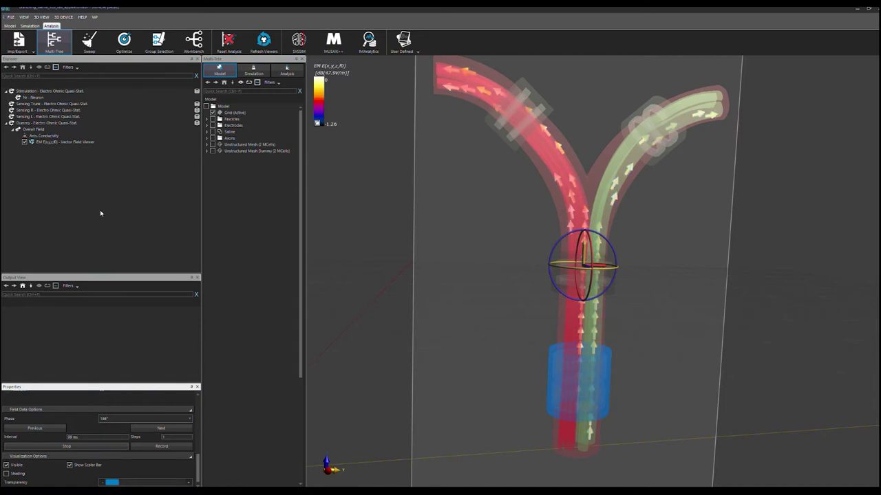
pyautogui.click(43, 135)
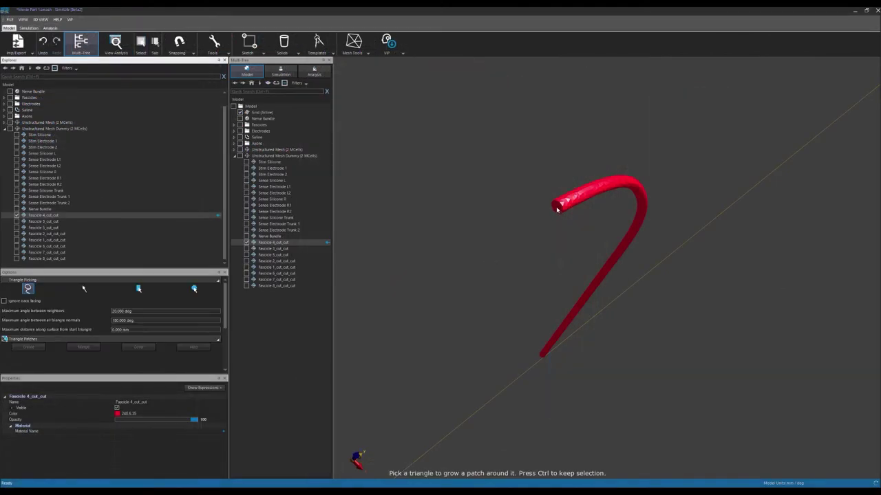
# - Create Patch 1 from the fascicle's end-face triangles, then inspect the RMS E-field on the nerve
pyautogui.click(558, 206)
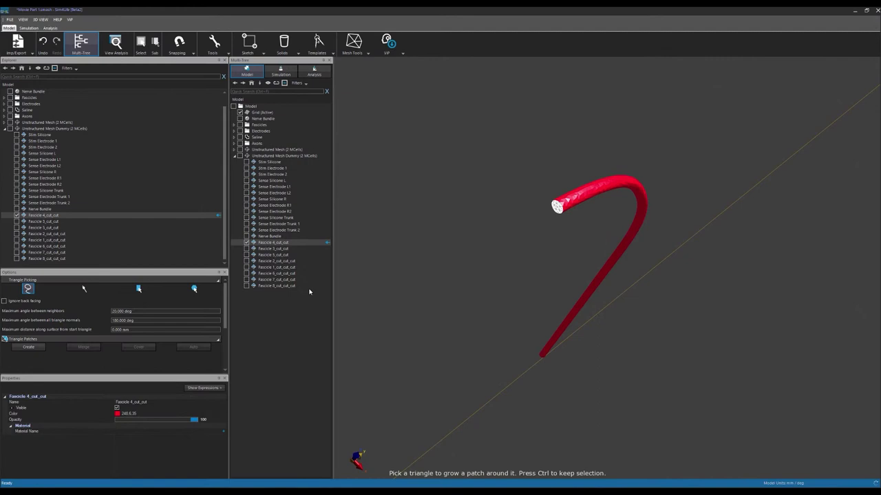
pyautogui.click(29, 346)
pyautogui.moveTo(411, 314); pyautogui.dragTo(499, 281, button='middle')
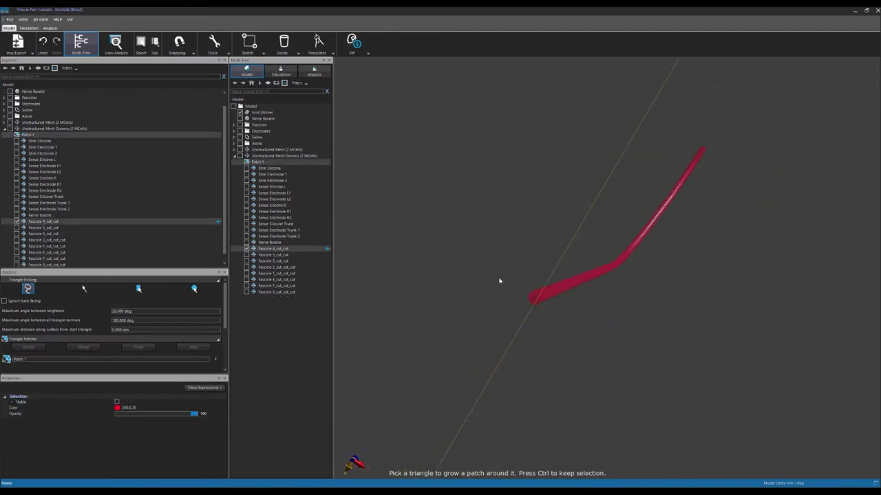
pyautogui.click(536, 298)
pyautogui.click(23, 348)
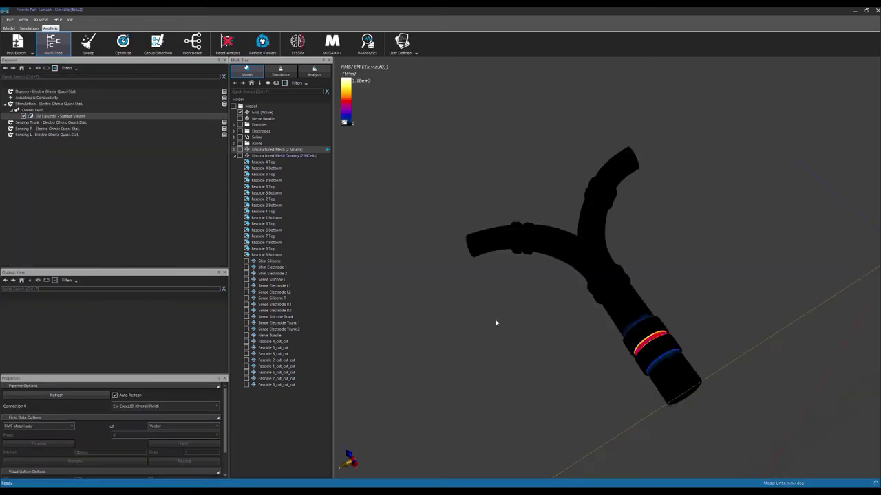
pyautogui.moveTo(598, 400); pyautogui.dragTo(584, 409)
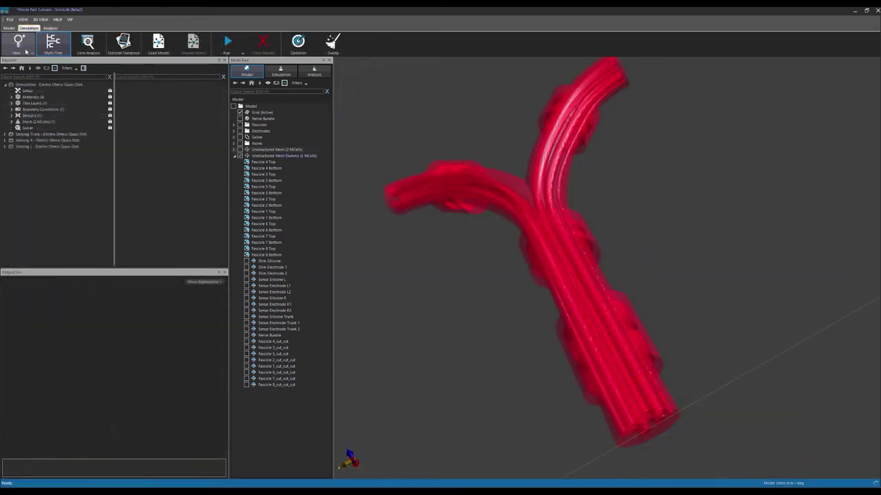
# - Add a new Neuron simulation and show its Setup, Sources and Neurons settings
pyautogui.click(19, 43)
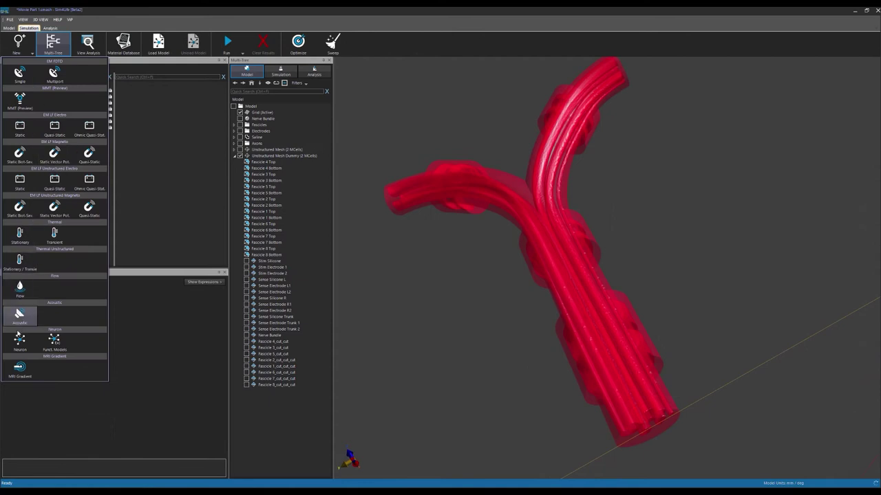
pyautogui.click(20, 340)
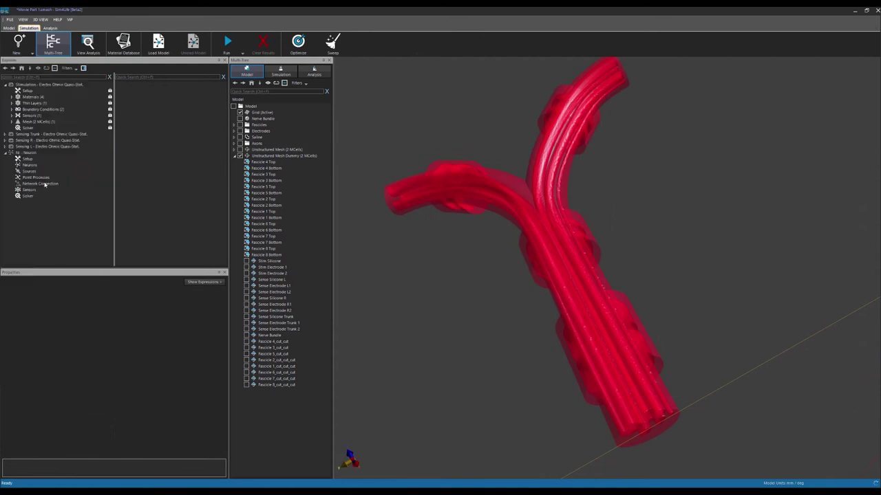
pyautogui.click(29, 160)
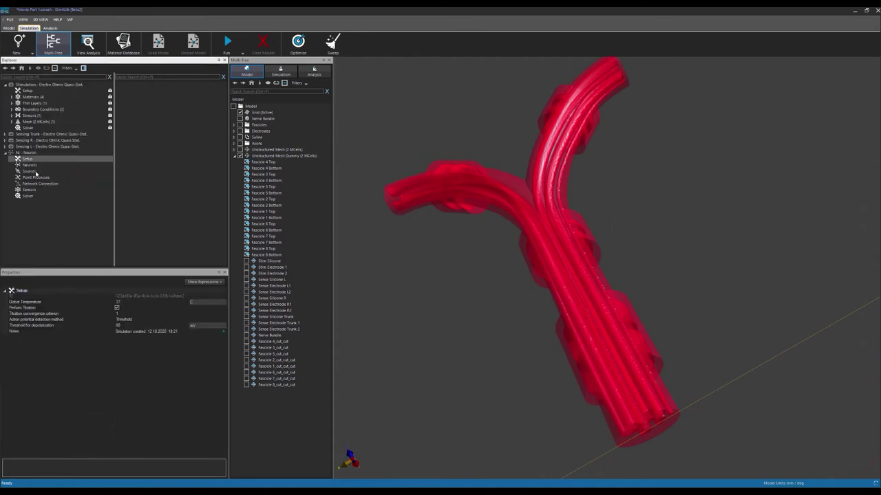
pyautogui.click(35, 172)
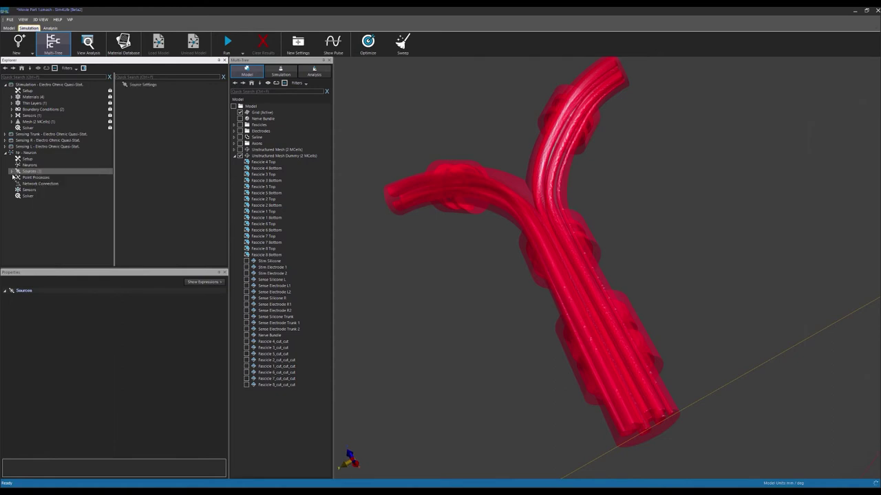
pyautogui.click(10, 171)
pyautogui.click(30, 166)
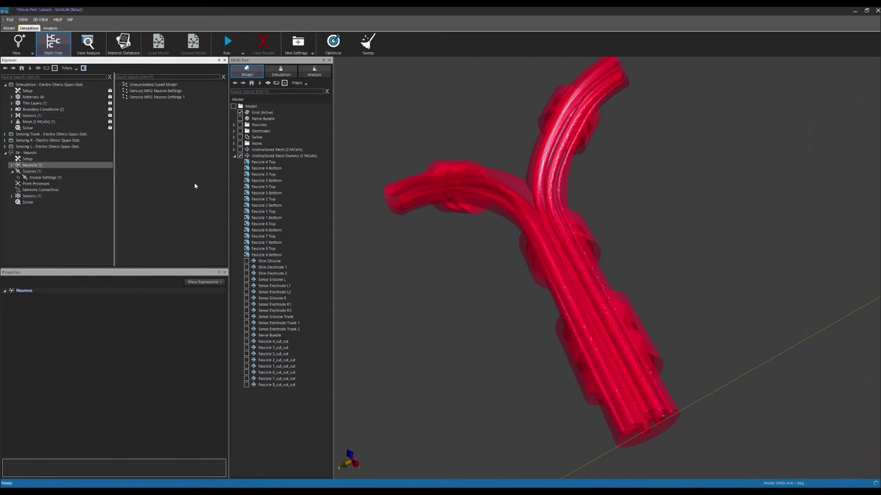
# - Select the fascicle axons, Axon_1 through Axon_20 of each Axons group, as neurons
pyautogui.click(236, 144)
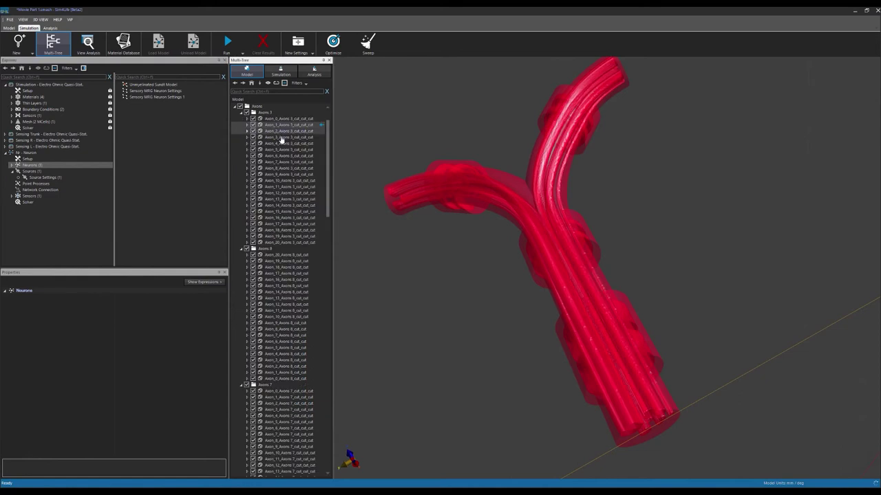
pyautogui.moveTo(275, 125); pyautogui.dragTo(281, 324)
pyautogui.scroll(-10, 283, 234)
pyautogui.scroll(-6, 285, 303)
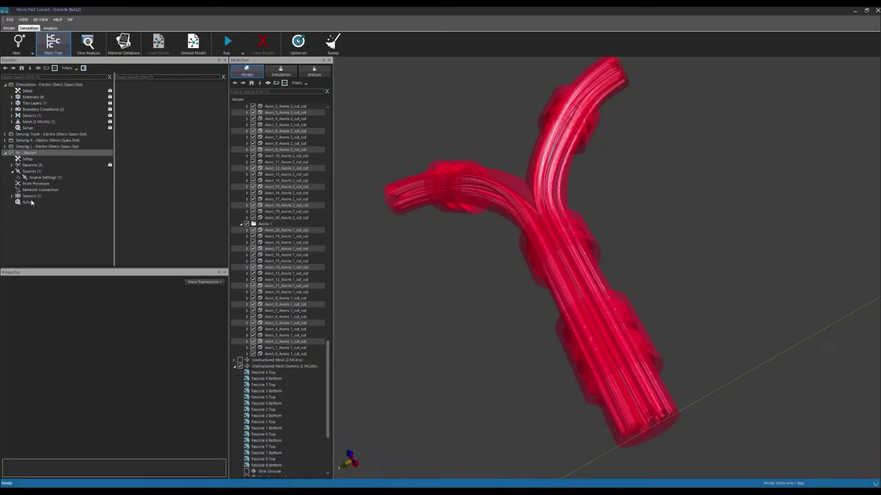
# - Run the Neuron simulation's solver so the threshold titration jobs execute
pyautogui.click(28, 203)
pyautogui.rightClick(29, 204)
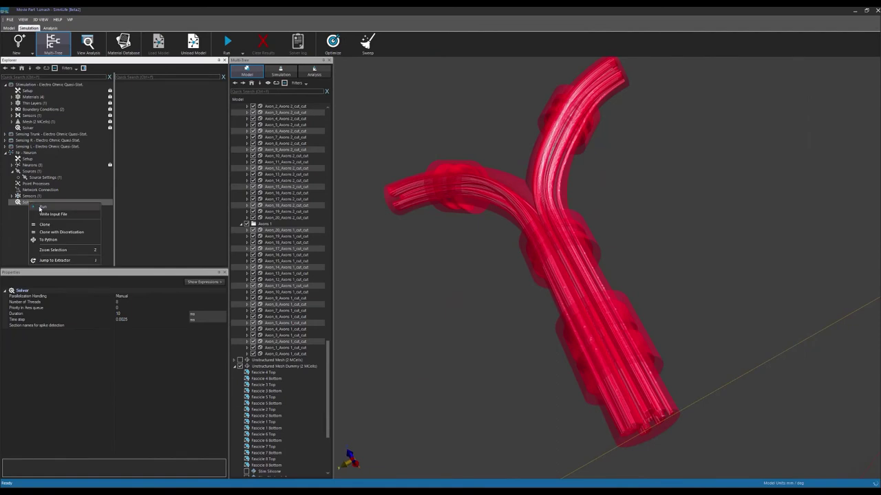
pyautogui.click(42, 208)
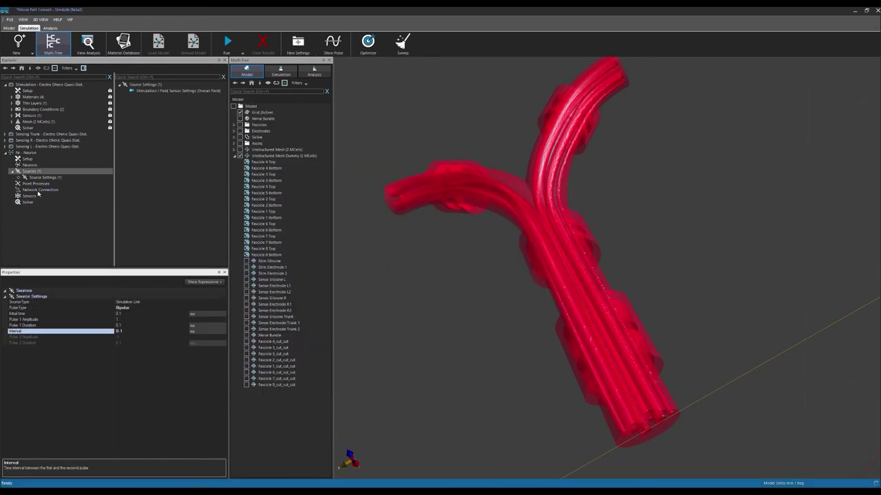
pyautogui.click(32, 197)
# - Add an overall line sensor recording i_membrane and edit its number of snapshots
pyautogui.rightClick(32, 197)
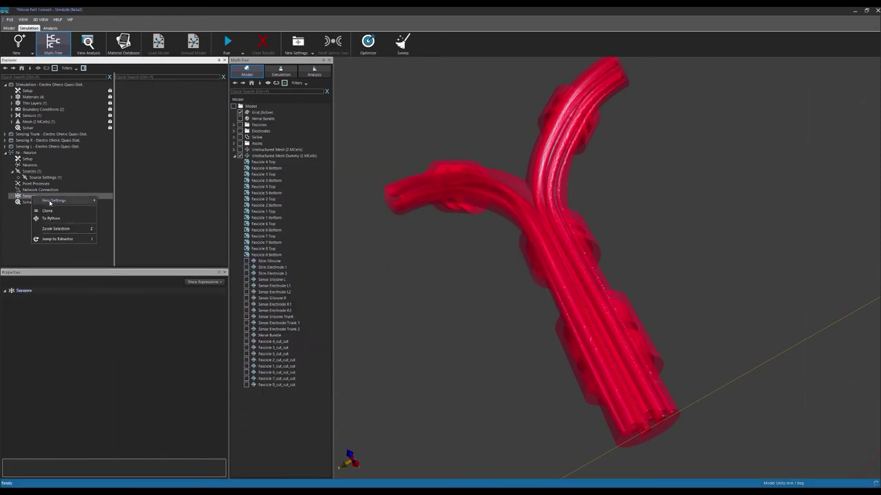
pyautogui.moveTo(51, 202)
pyautogui.click(115, 211)
pyautogui.click(32, 198)
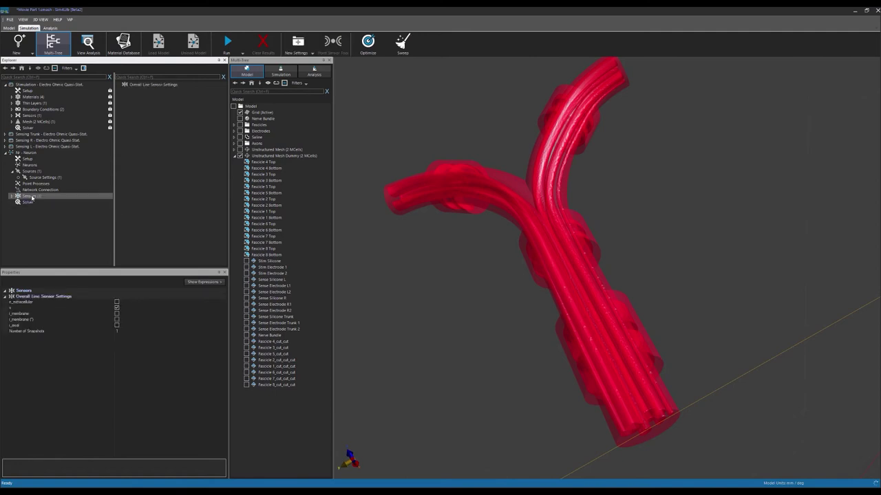
pyautogui.click(116, 320)
pyautogui.click(123, 332)
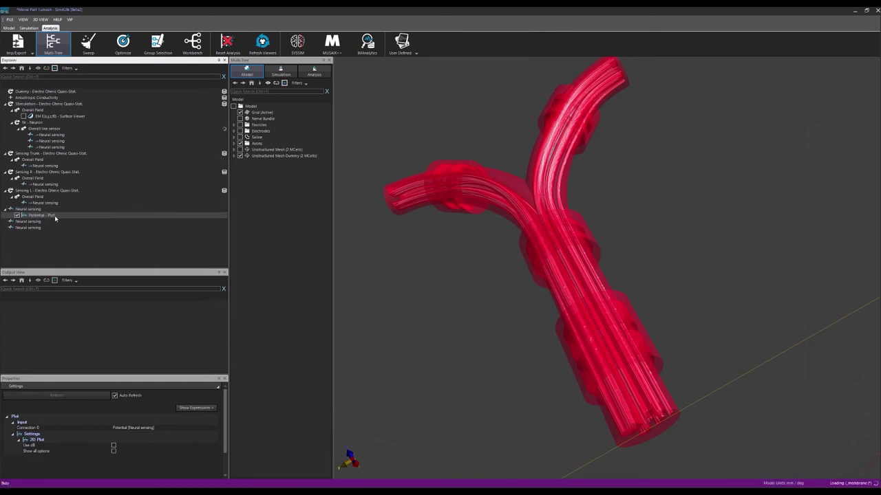
# - Plot the potential from the Neural sensing results
pyautogui.click(34, 222)
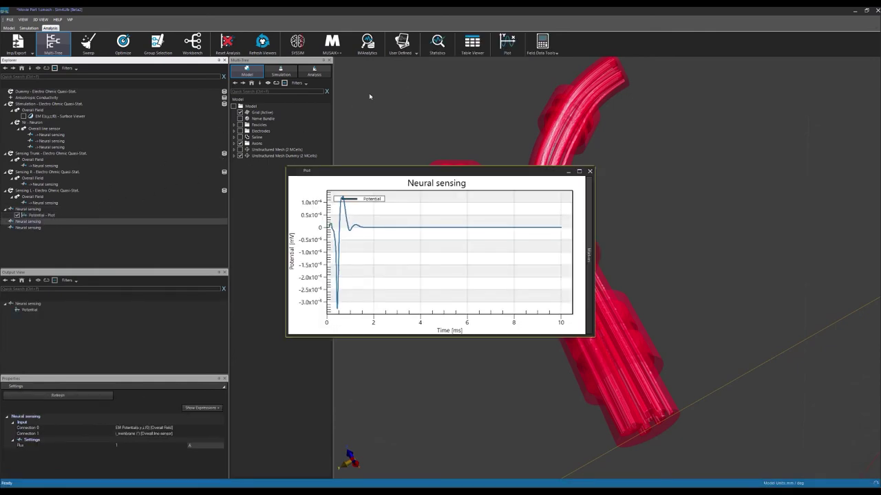
pyautogui.click(512, 42)
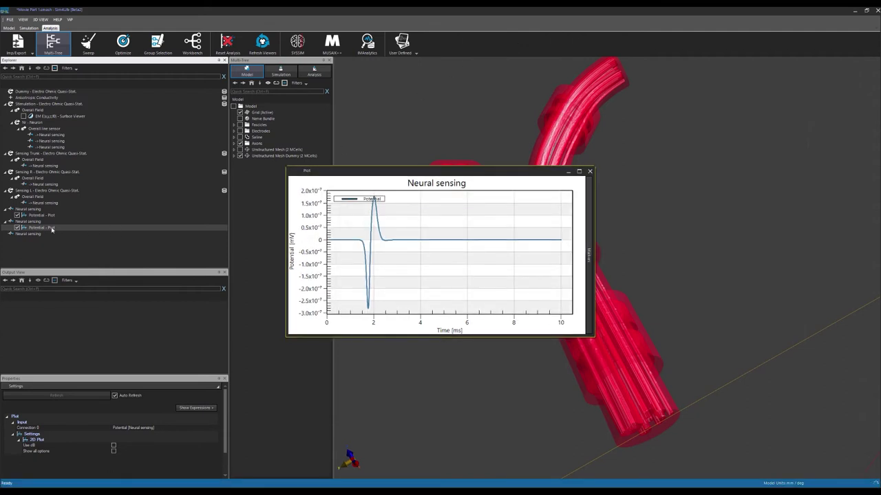
pyautogui.click(31, 234)
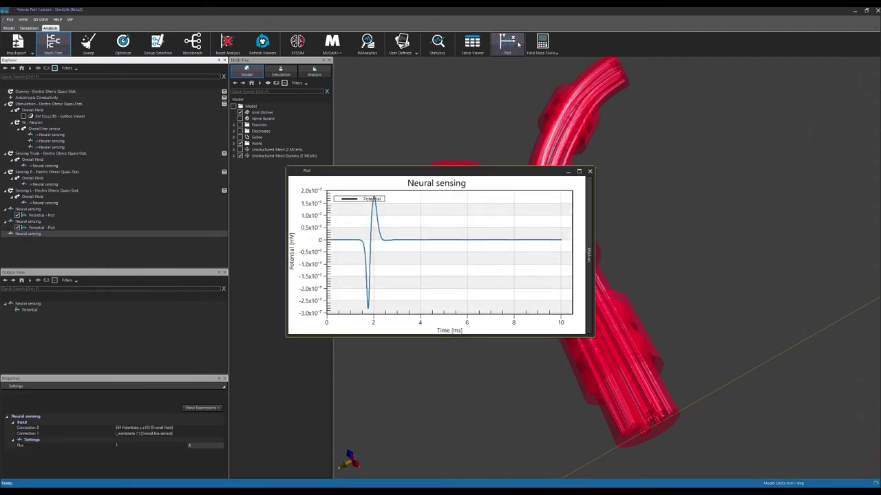
pyautogui.click(510, 44)
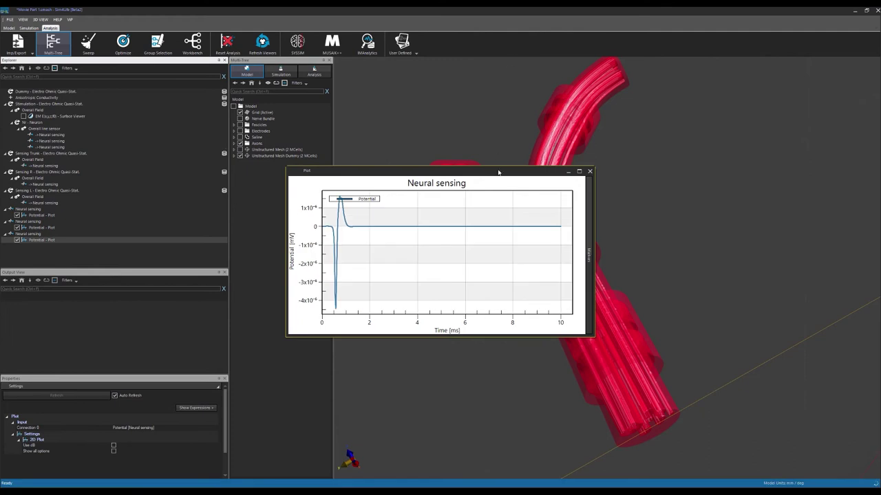
# - Arrange the three plot windows at upper left, upper right and below
pyautogui.moveTo(498, 172); pyautogui.dragTo(328, 93)
pyautogui.click(476, 169)
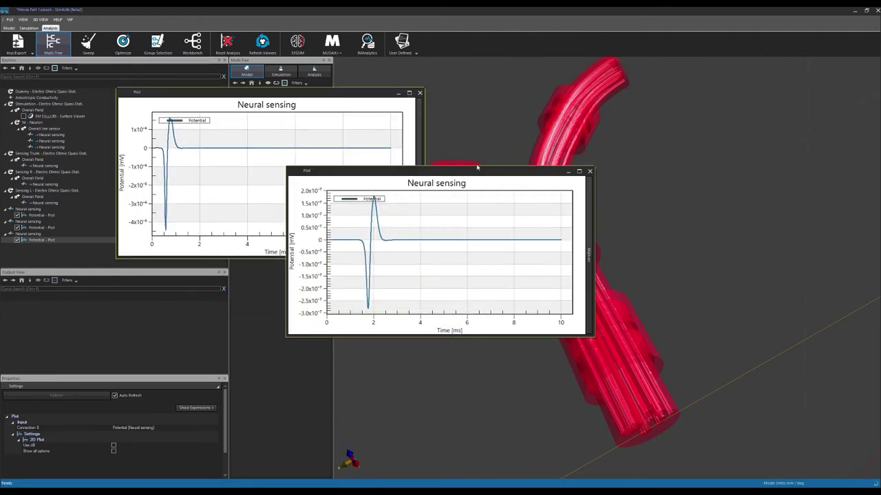
pyautogui.moveTo(477, 168); pyautogui.dragTo(645, 93)
pyautogui.click(426, 326)
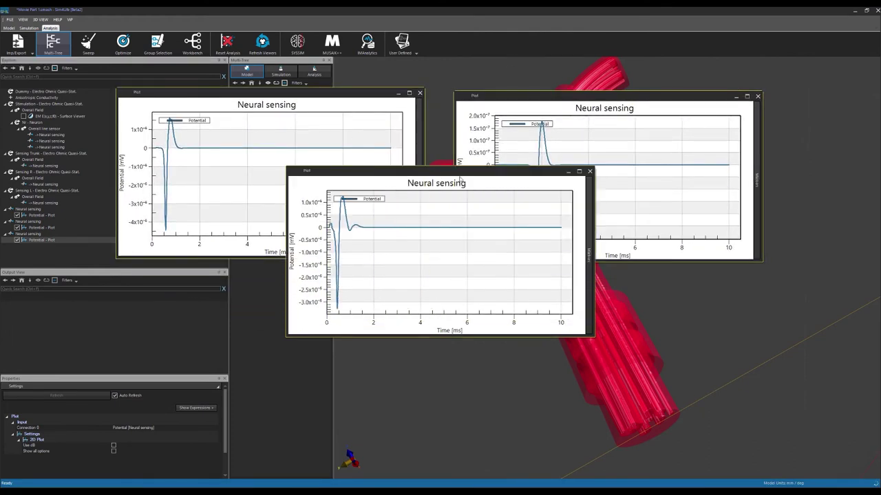
pyautogui.moveTo(460, 179); pyautogui.dragTo(465, 292)
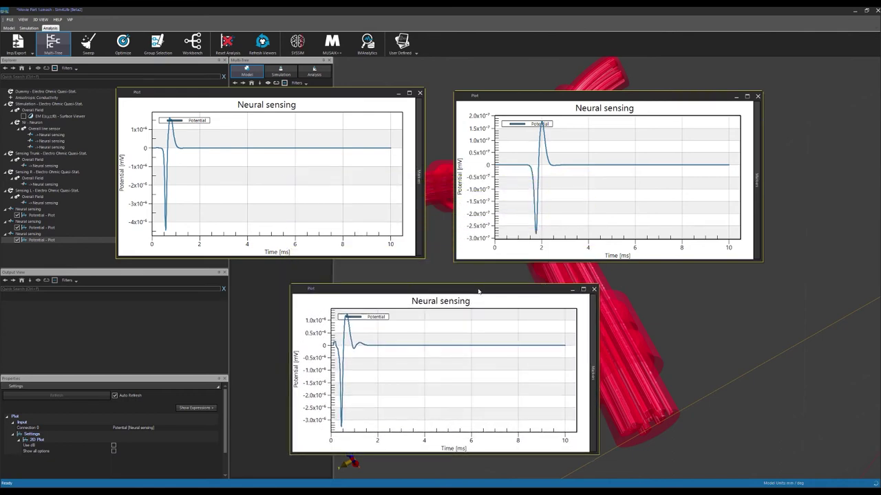